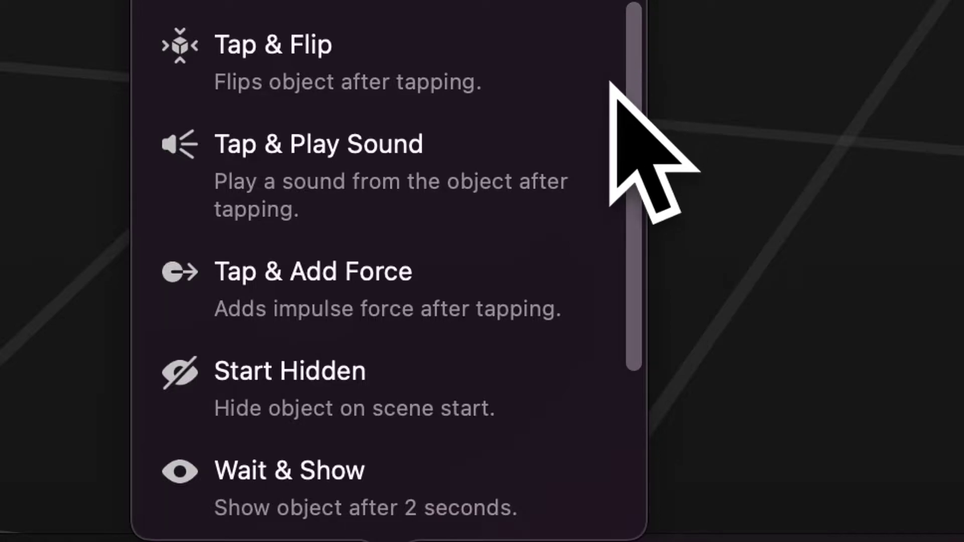
Scroll to the bottom of the behavior presets and create a blank Custom behavior
scroll(612, 83, down, 5)
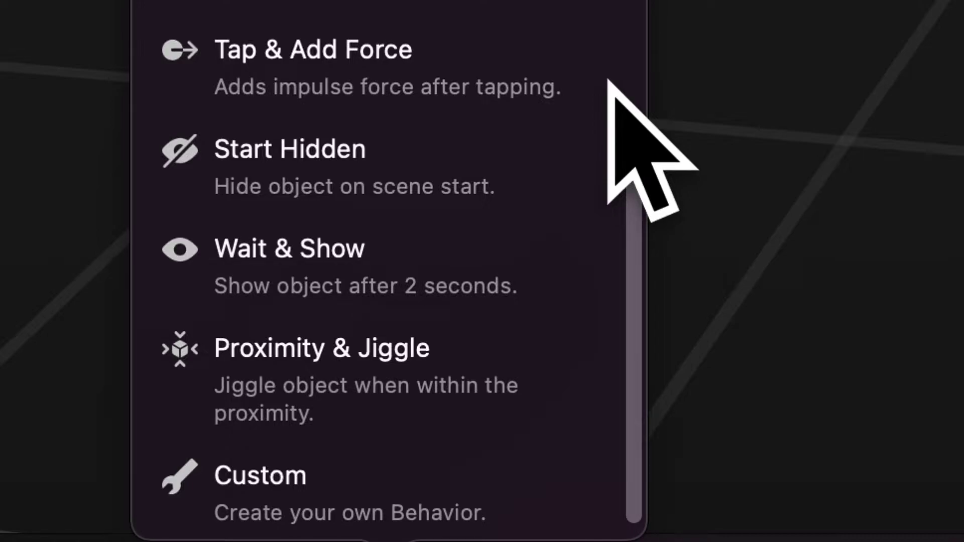
scroll(583, 141, down, 1)
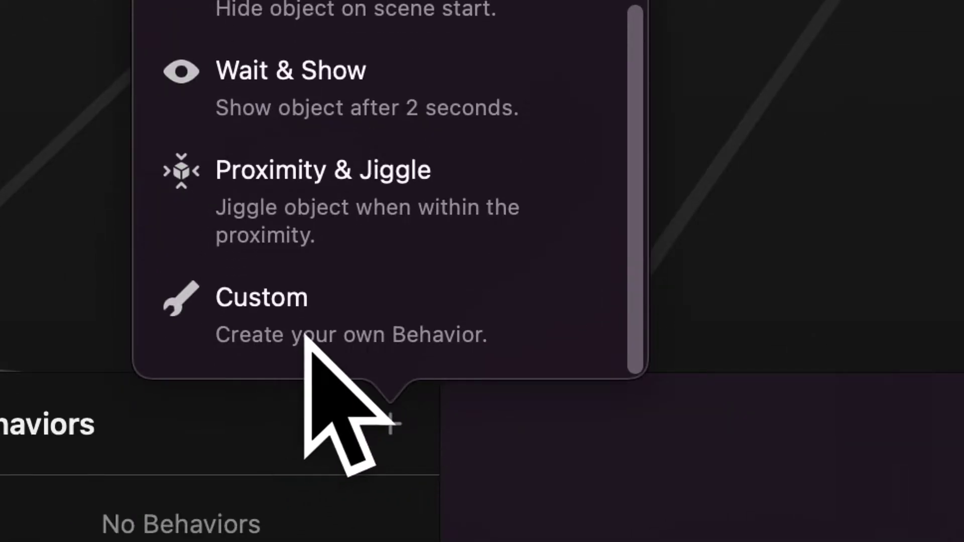
click(309, 324)
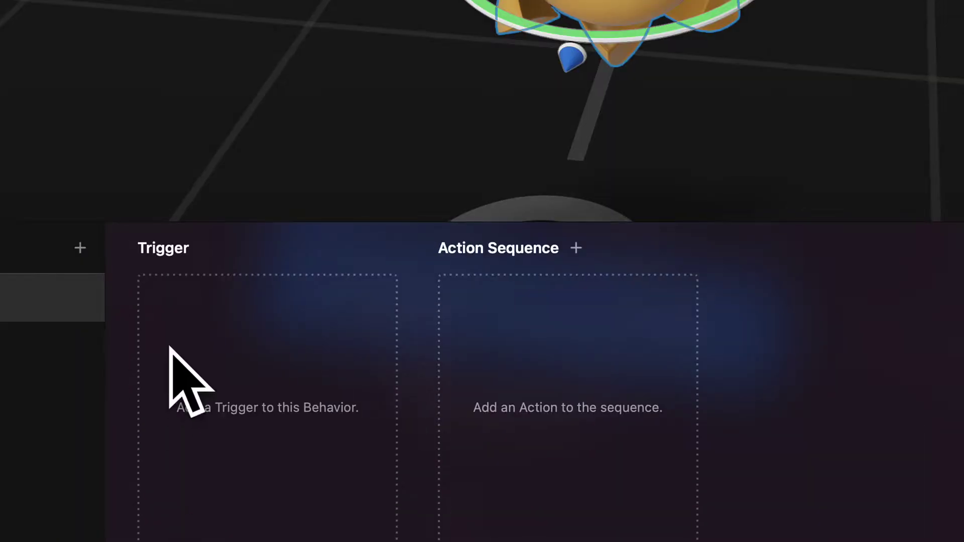
Set the behavior's trigger to Scene Start, expand its Accessibility options, and open the action list
click(241, 407)
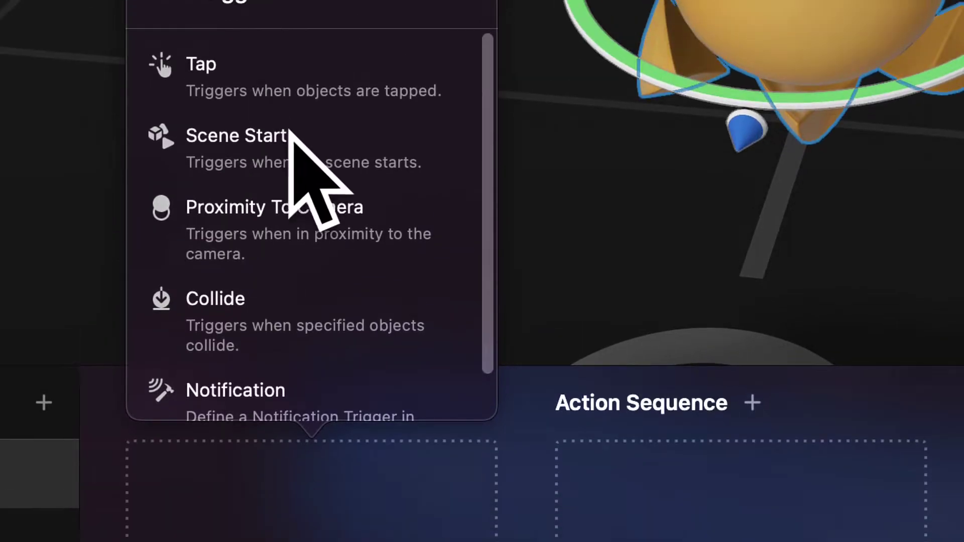
scroll(293, 143, down, 2)
scroll(351, 166, up, 2)
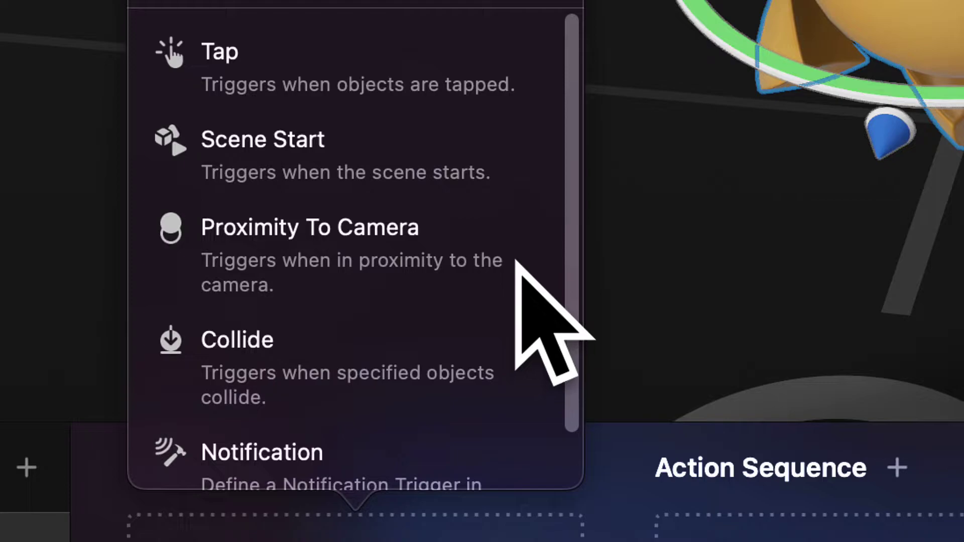
scroll(516, 267, down, 2)
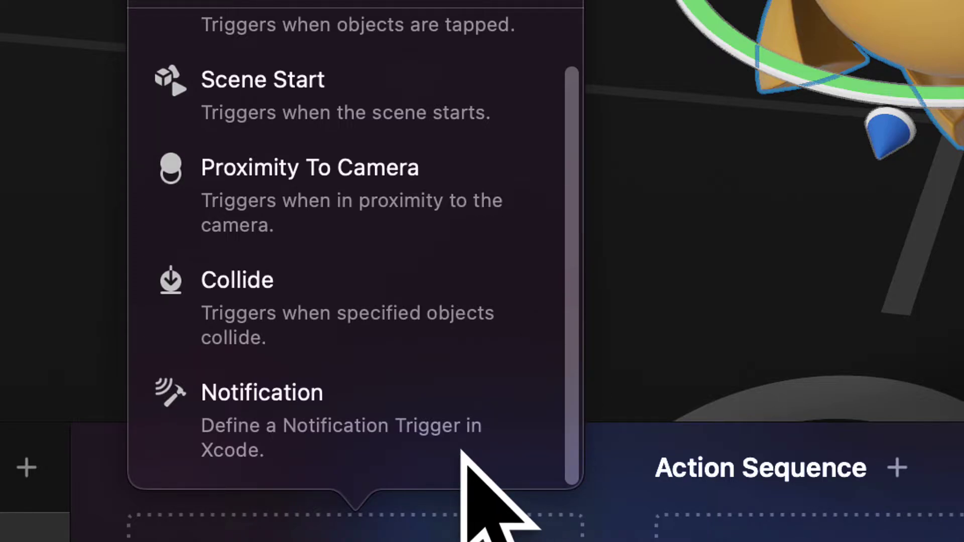
scroll(396, 241, up, 2)
click(387, 213)
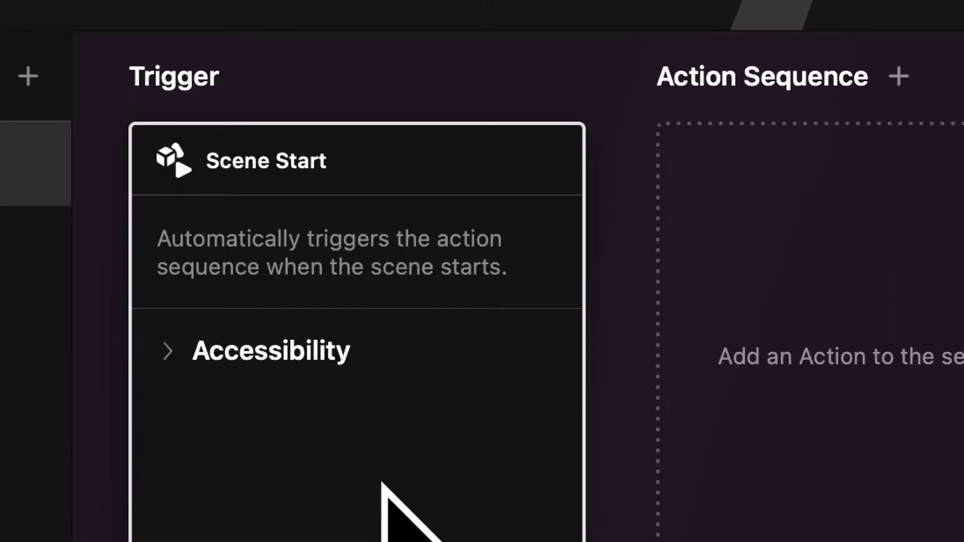
click(170, 354)
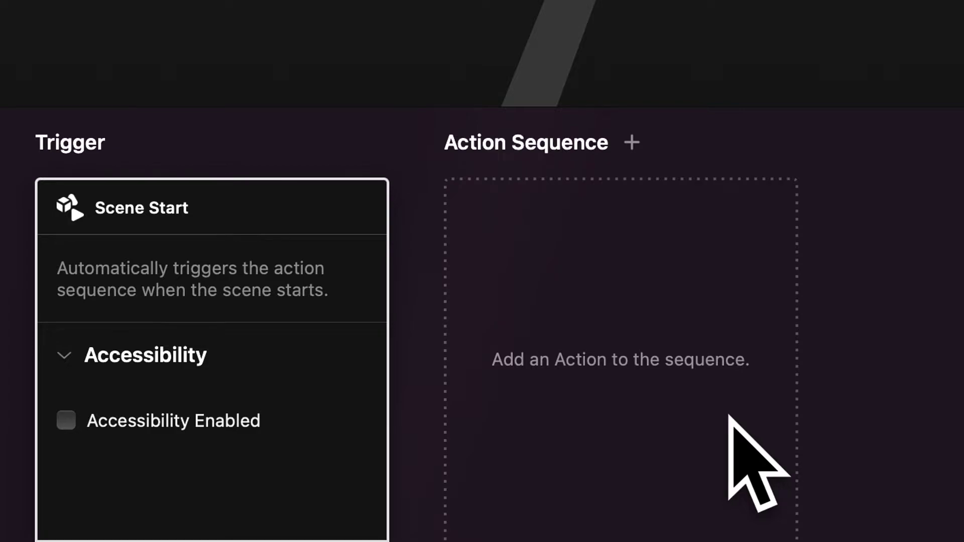
click(718, 366)
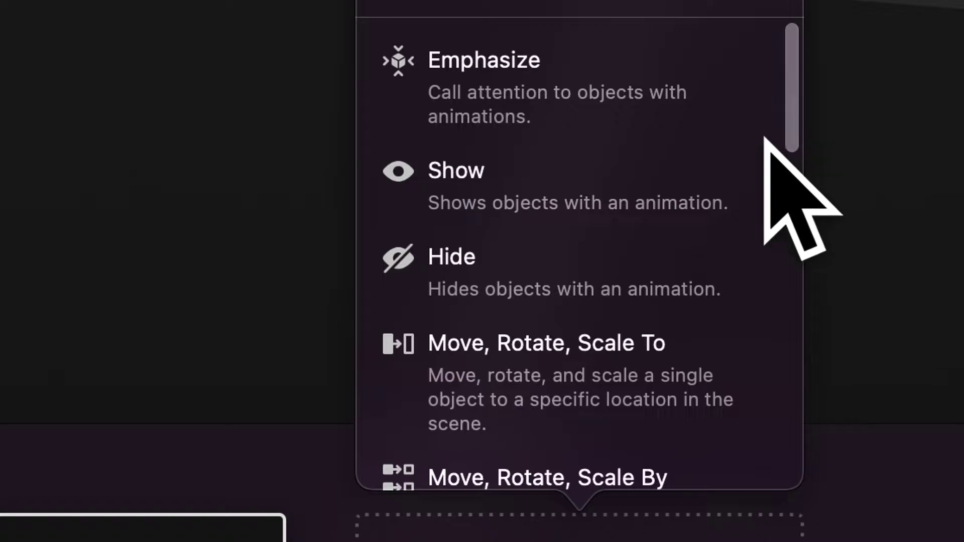
scroll(764, 135, down, 3)
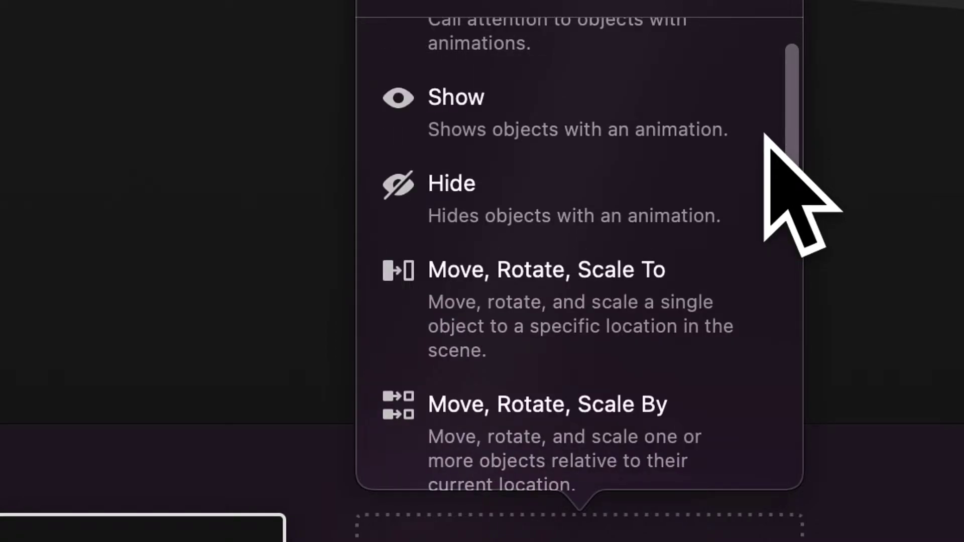
scroll(764, 134, down, 2)
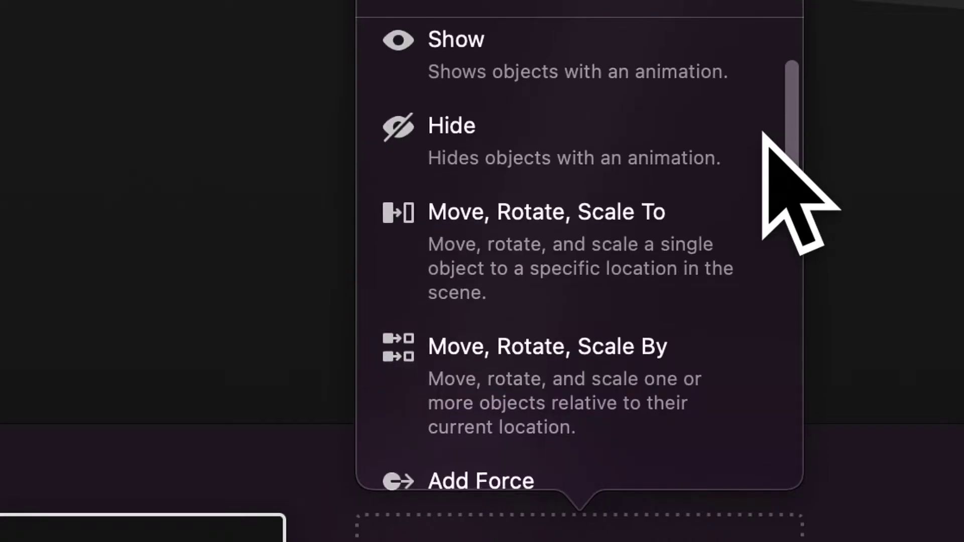
scroll(764, 134, down, 1)
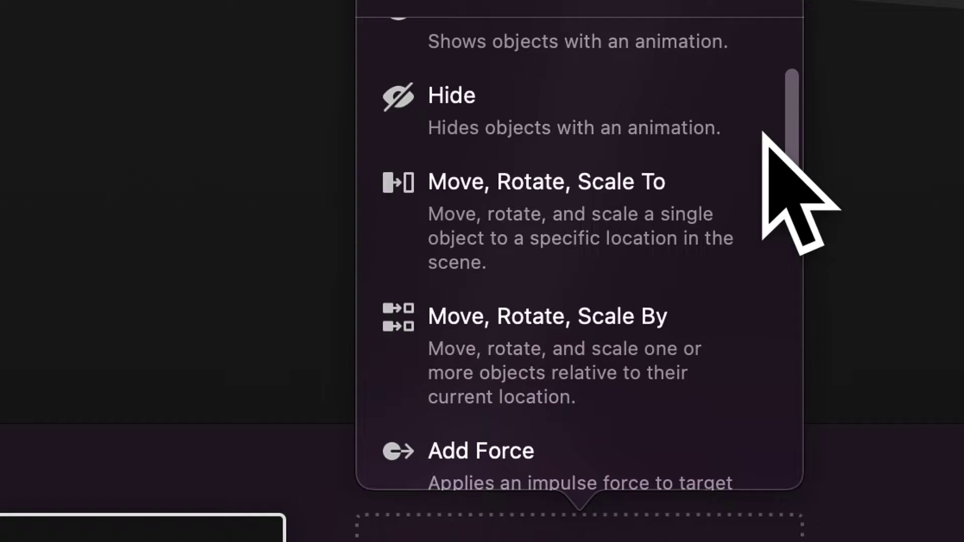
scroll(763, 133, down, 5)
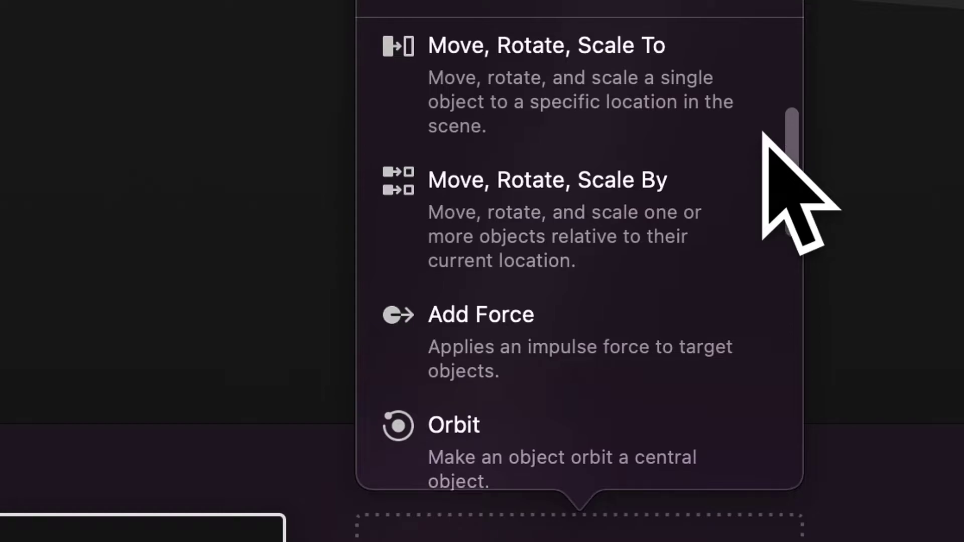
scroll(763, 134, down, 2)
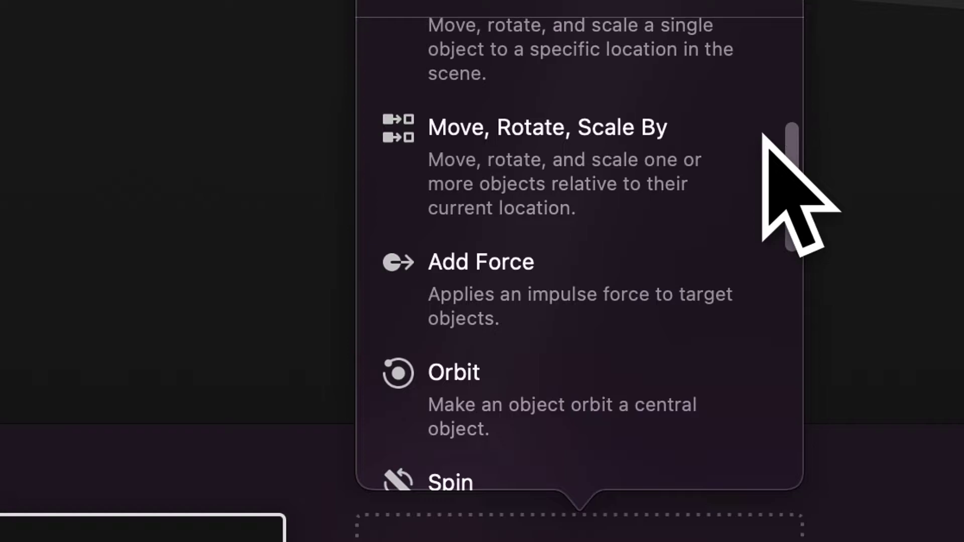
scroll(764, 135, down, 4)
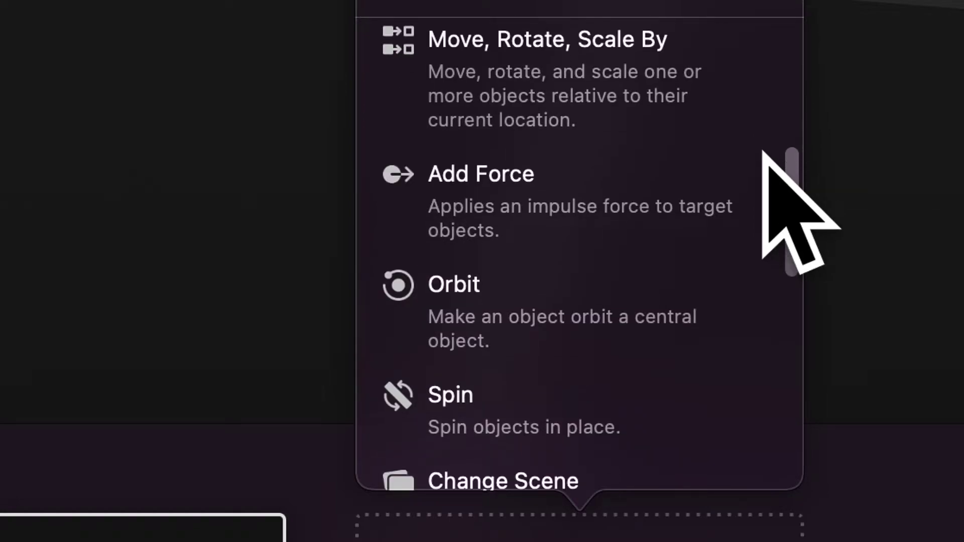
scroll(764, 150, down, 1)
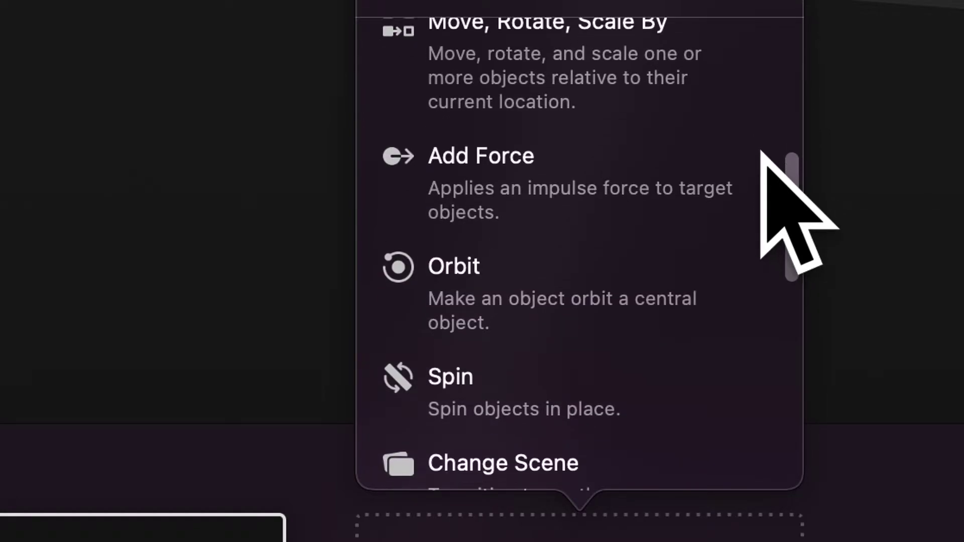
scroll(751, 162, down, 1)
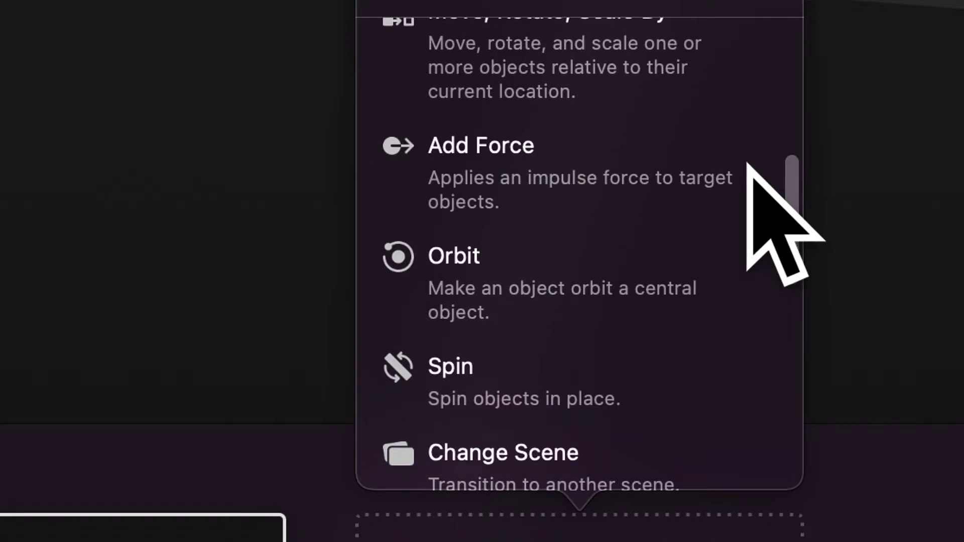
scroll(748, 166, down, 2)
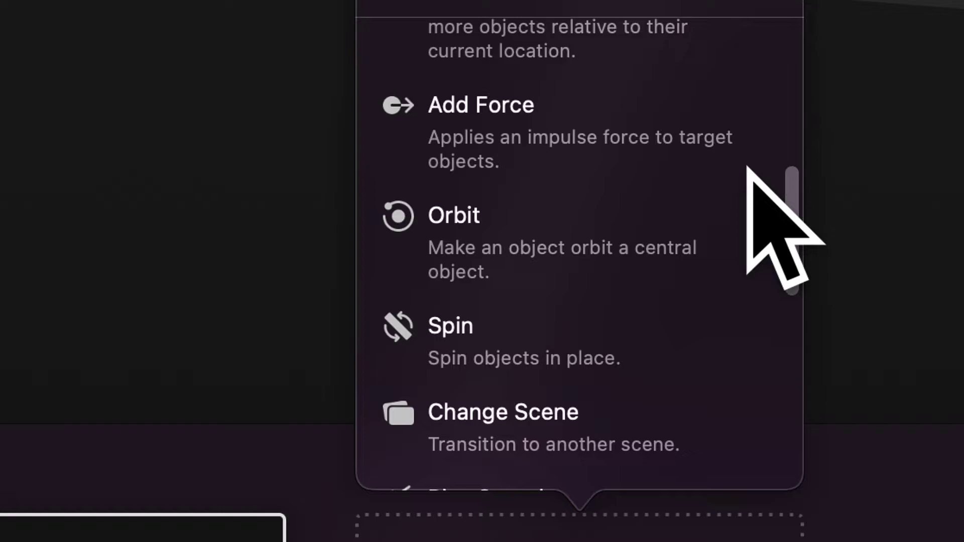
scroll(748, 169, down, 5)
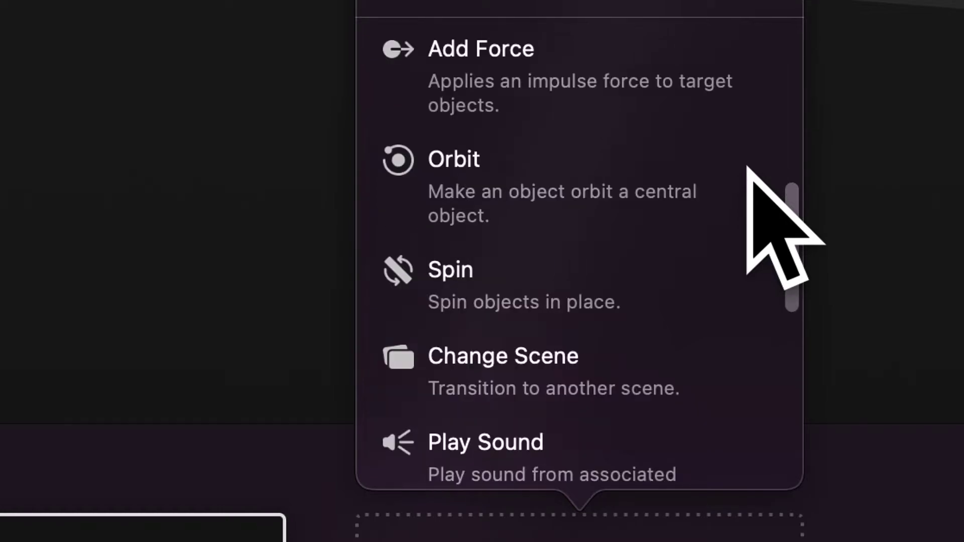
Find Spin in the add-action list and add it to the sequence (1 sec, 1 iteration)
scroll(744, 173, down, 1)
scroll(718, 144, down, 2)
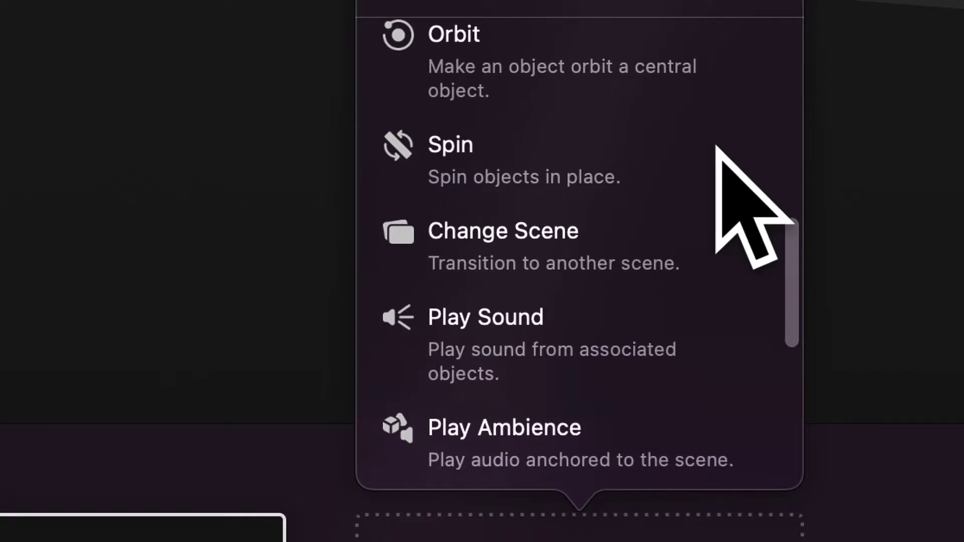
scroll(717, 151, down, 3)
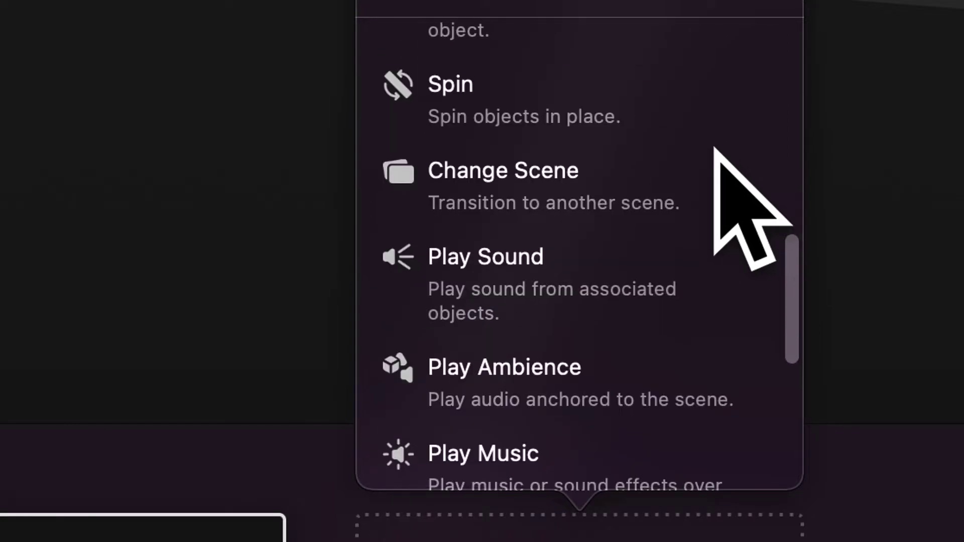
scroll(707, 167, down, 3)
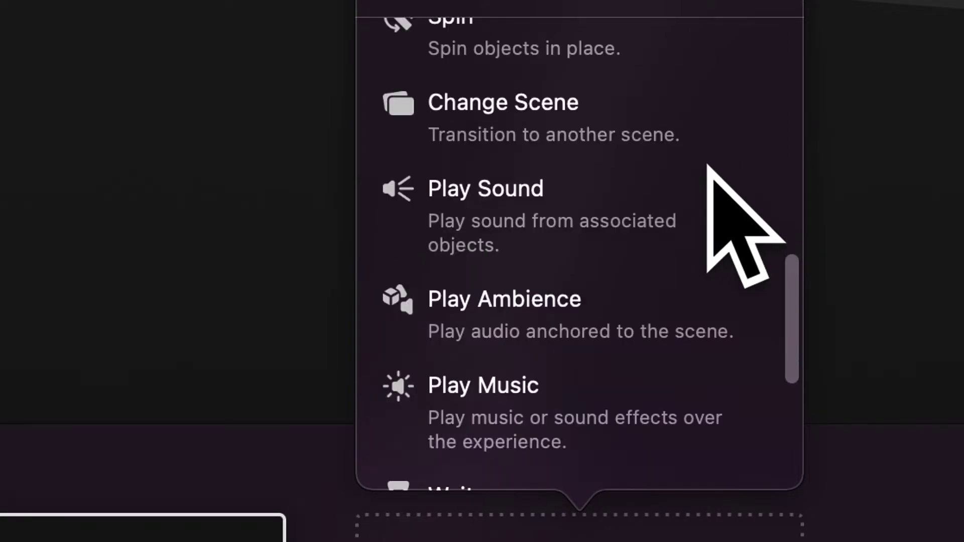
scroll(749, 190, down, 1)
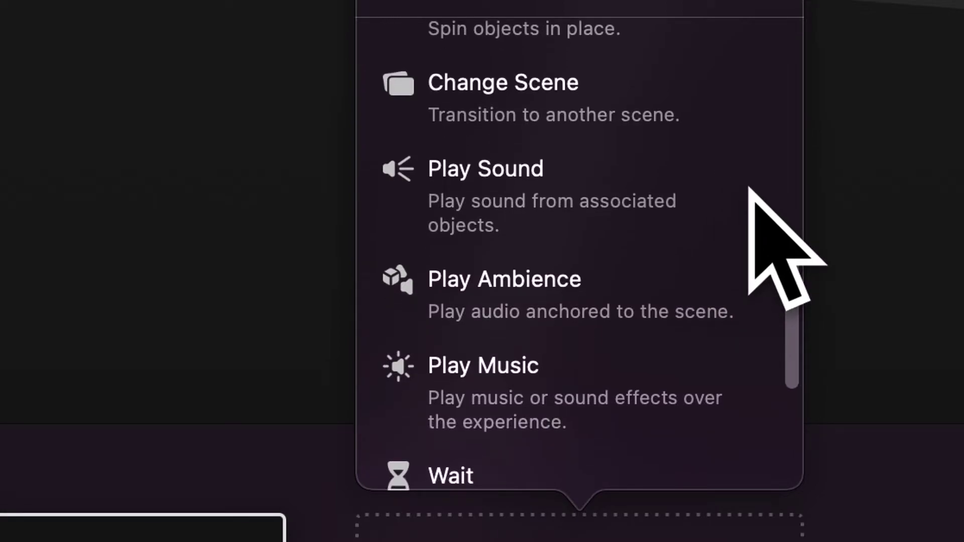
scroll(750, 189, down, 4)
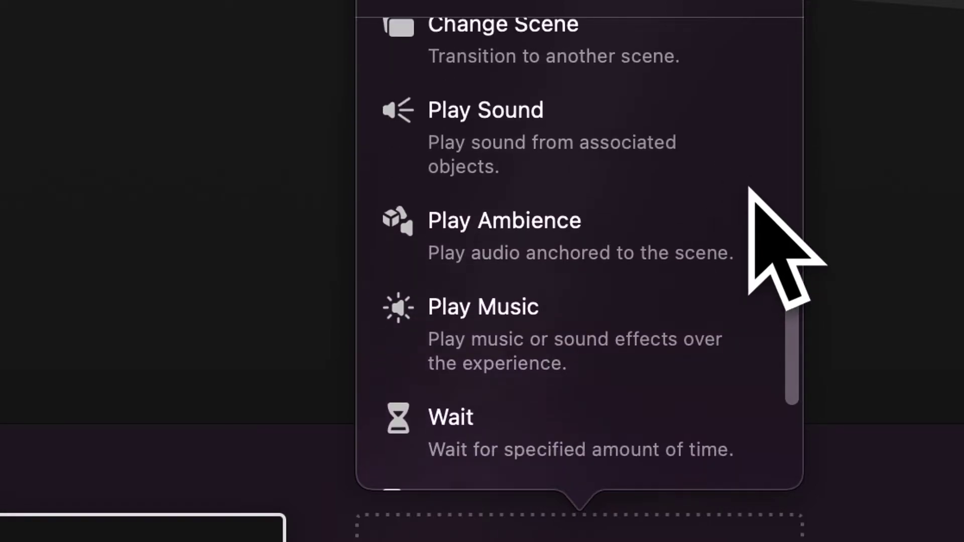
scroll(750, 190, down, 1)
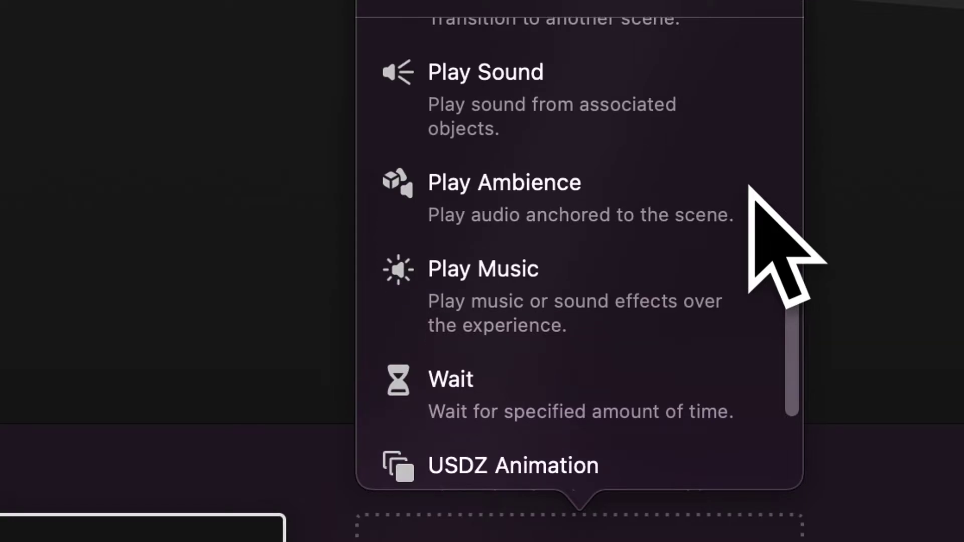
scroll(750, 190, down, 3)
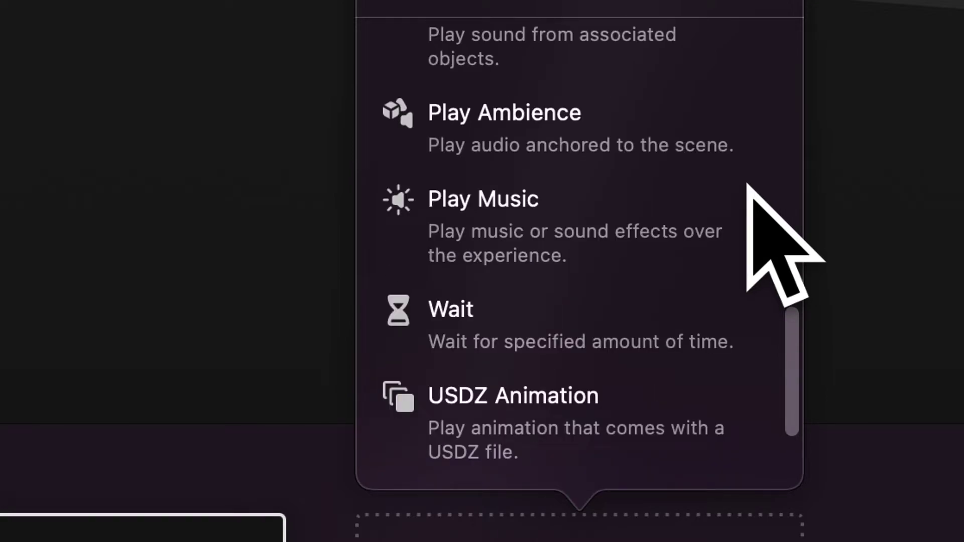
scroll(743, 185, down, 2)
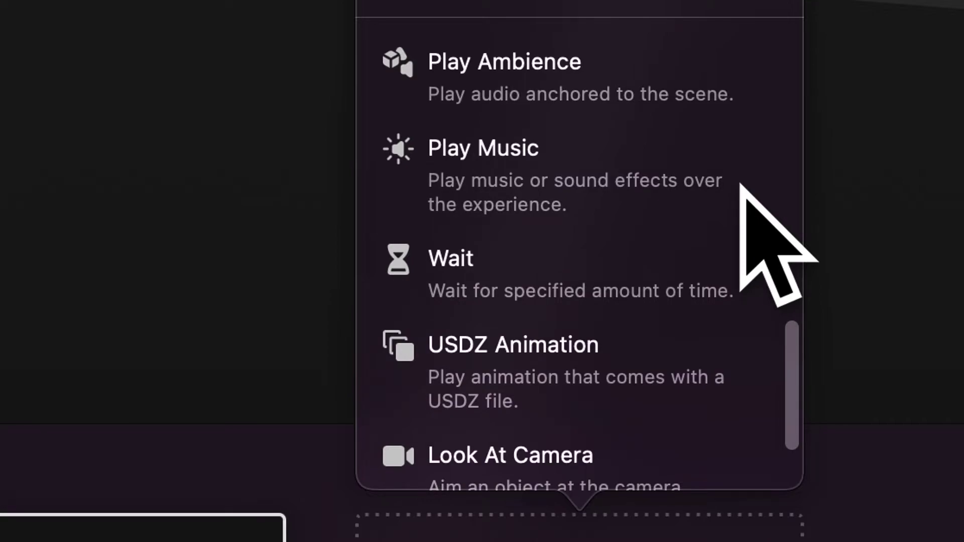
scroll(742, 186, down, 5)
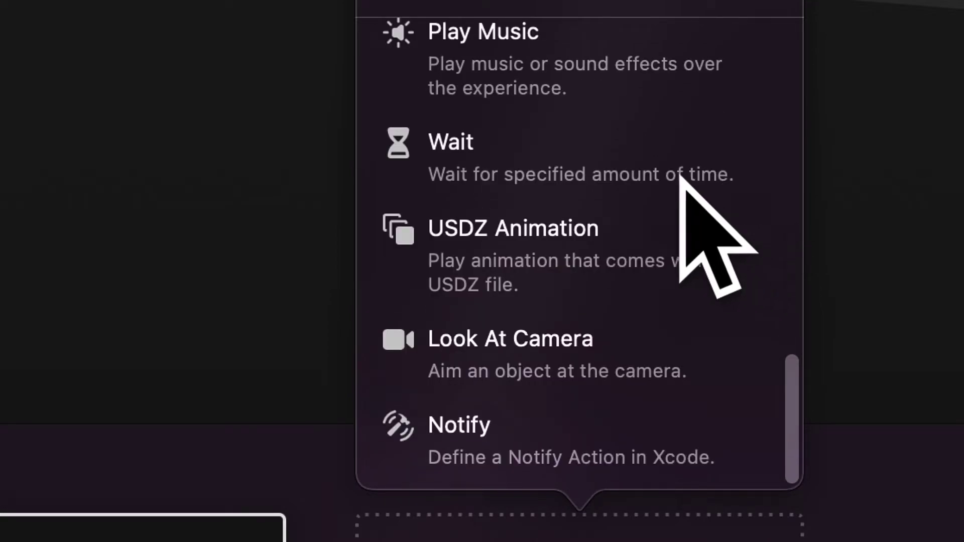
scroll(738, 177, down, 1)
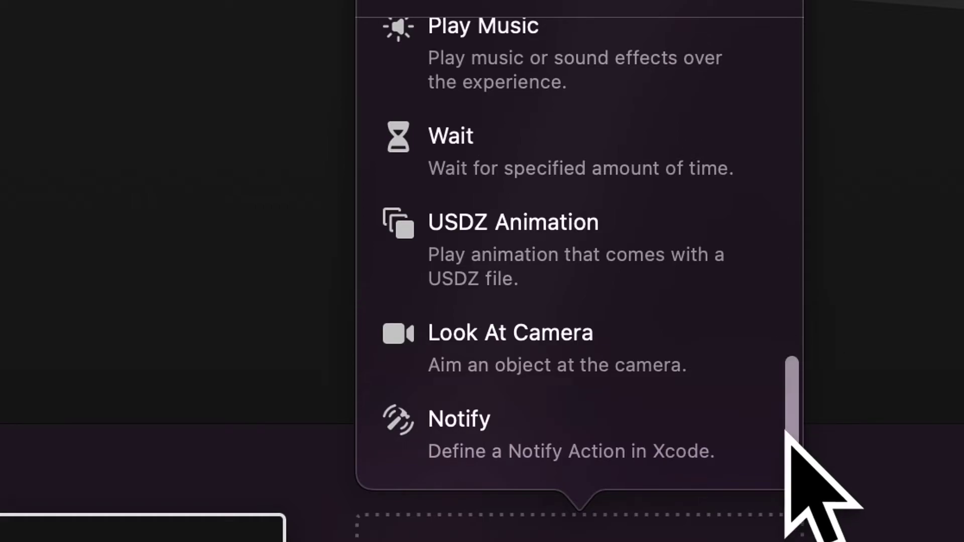
scroll(680, 210, up, 15)
scroll(682, 207, down, 3)
click(592, 334)
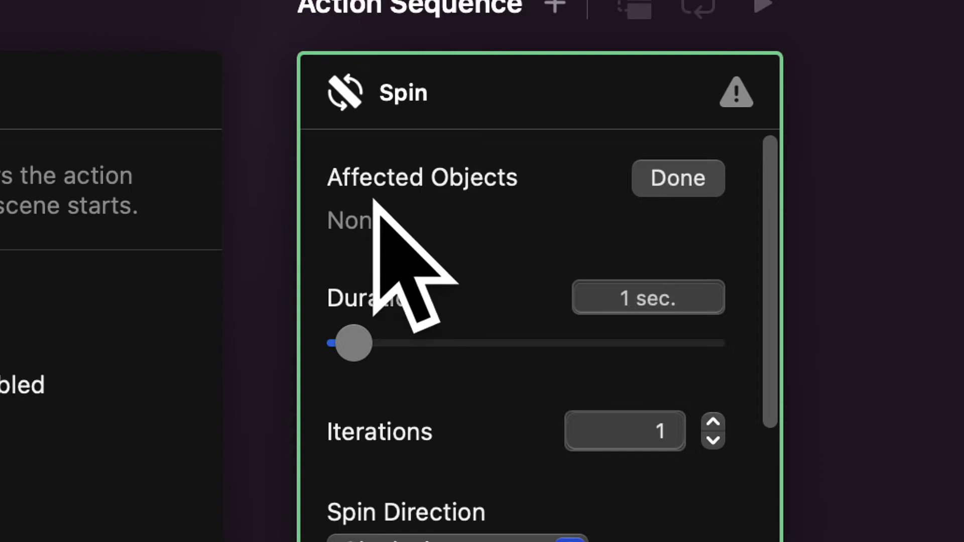
Pick the Sun in the viewport as the Spin action's affected object
click(361, 219)
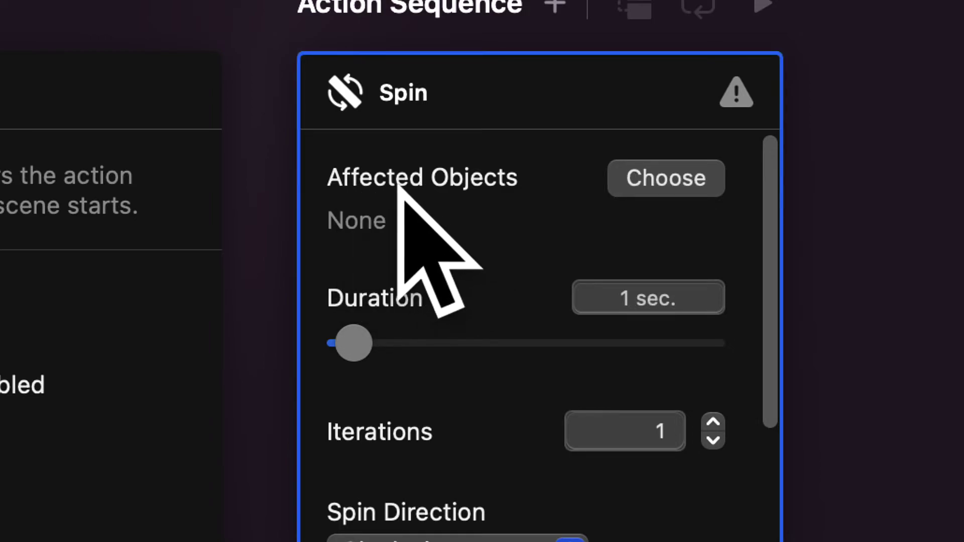
click(658, 182)
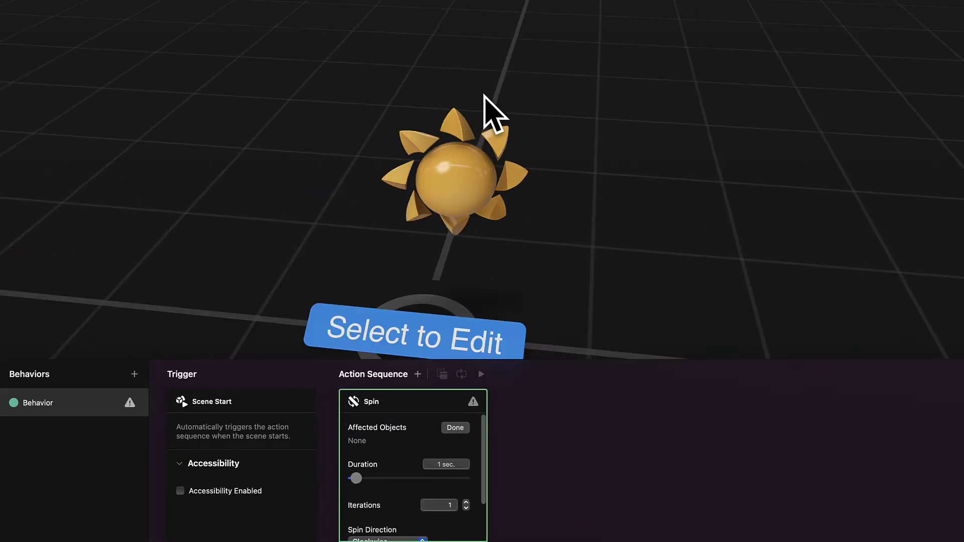
click(467, 193)
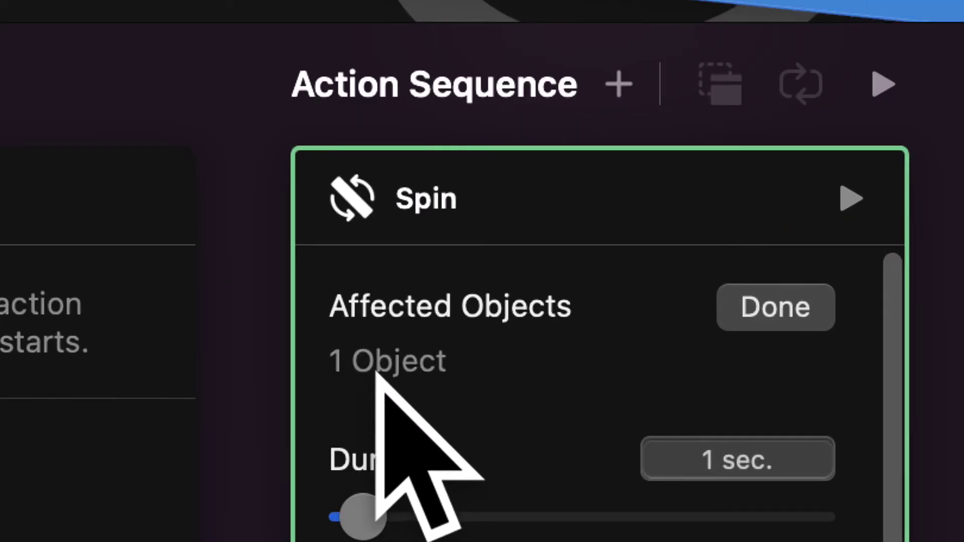
Confirm the Sun selection, raise the Spin iterations, and drag Duration toward 24.24 secs
click(818, 324)
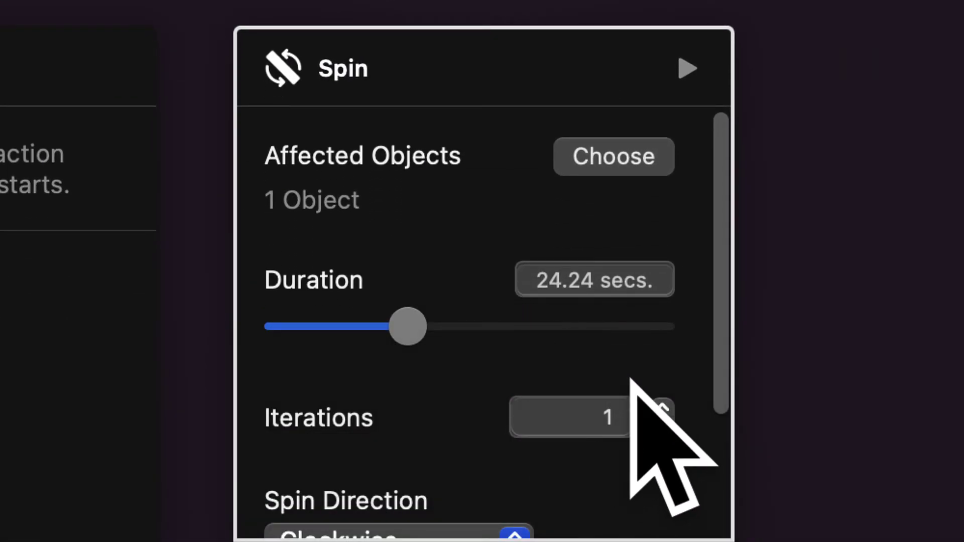
click(650, 384)
click(662, 405)
click(662, 406)
click(662, 406)
click(662, 406)
drag(718, 258, 731, 409)
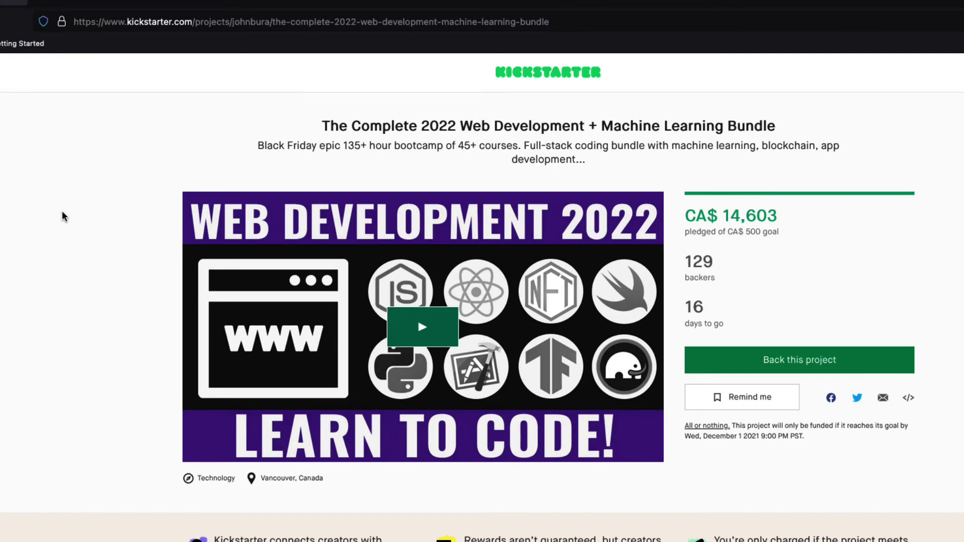
Scroll the bundle's Kickstarter page down to the Campaign Story about the 45+ course bundle
scroll(62, 216, down, 8)
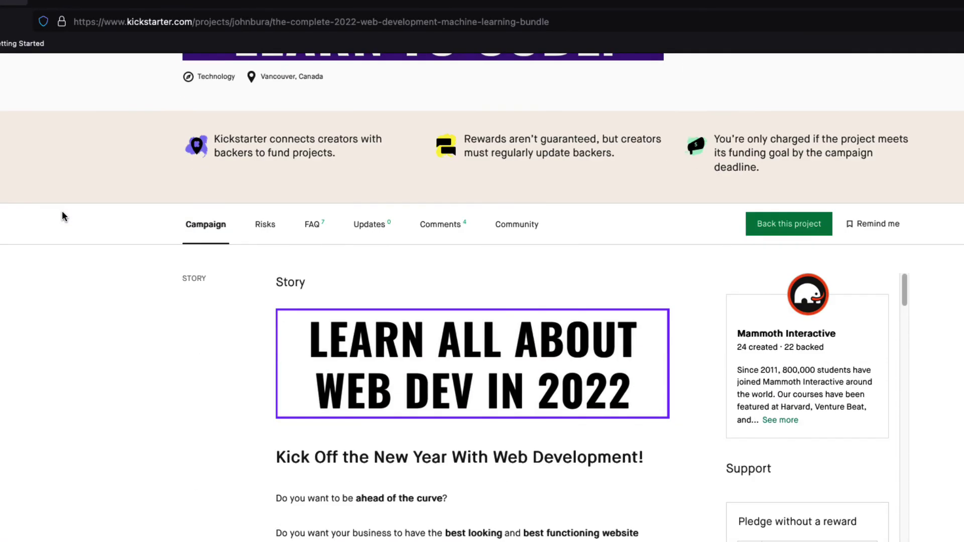
scroll(62, 216, down, 5)
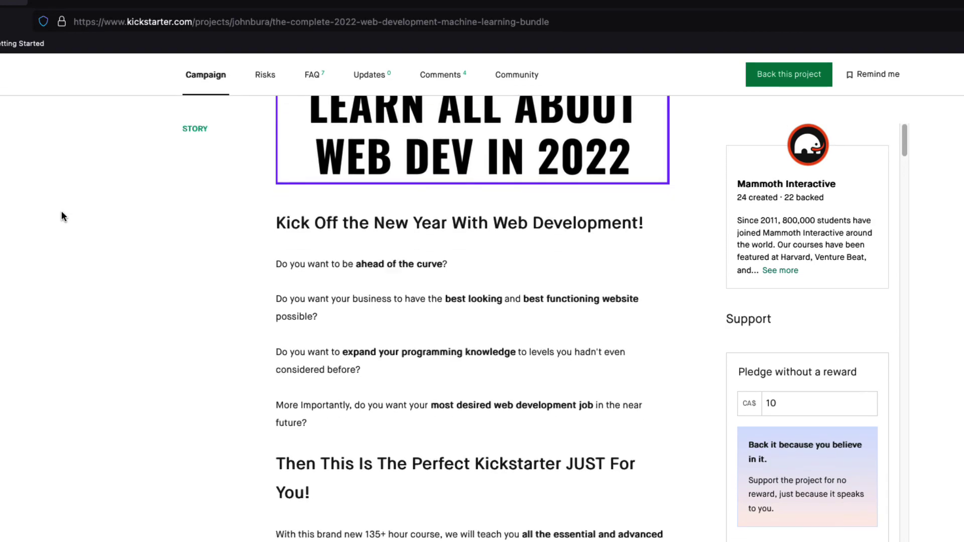
scroll(61, 217, down, 6)
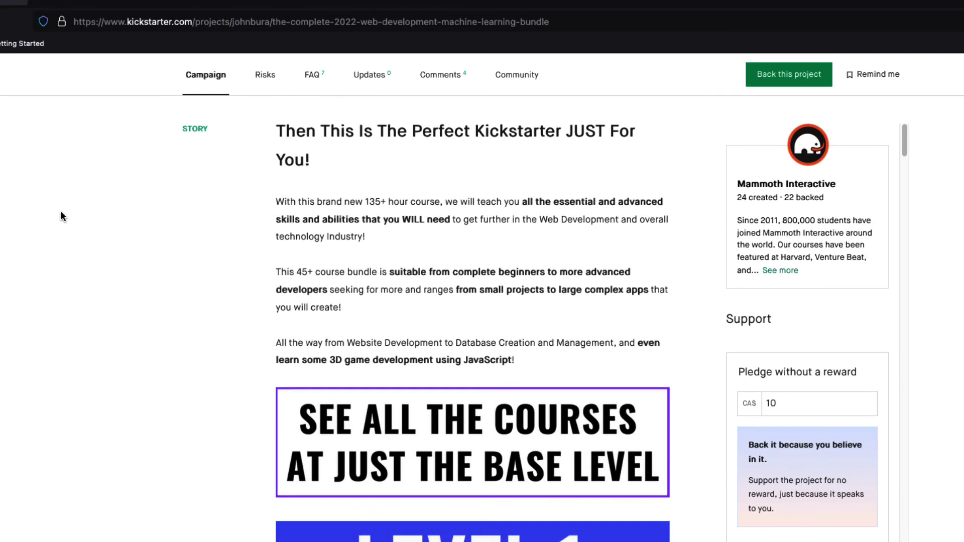